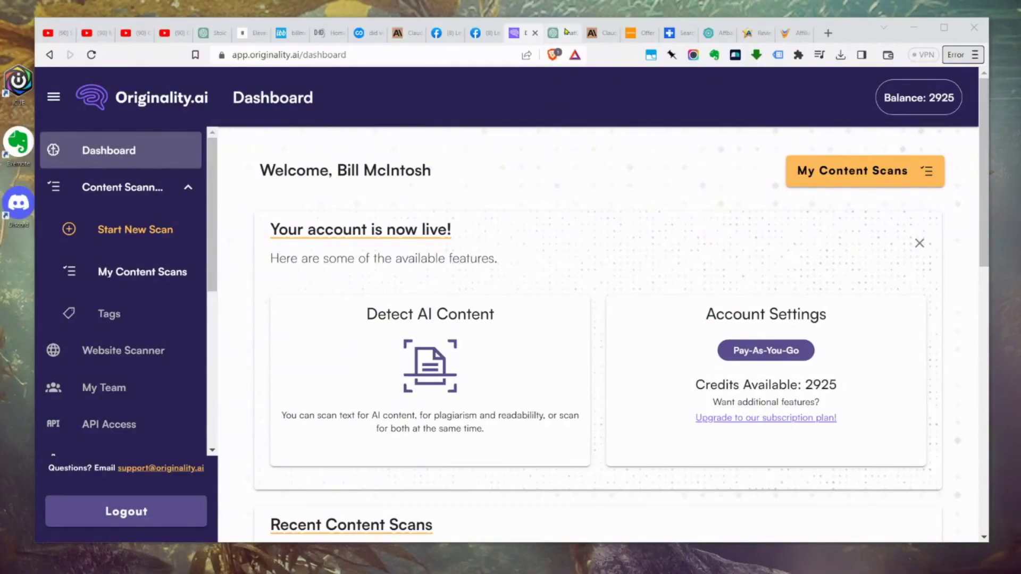
# Switch to ChatGPT and draft the GPT-4 prompt "Please write me an outline for an extremely helpful blog article about 'reverse mortgages'".
pyautogui.click(563, 33)
pyautogui.moveTo(729, 100)
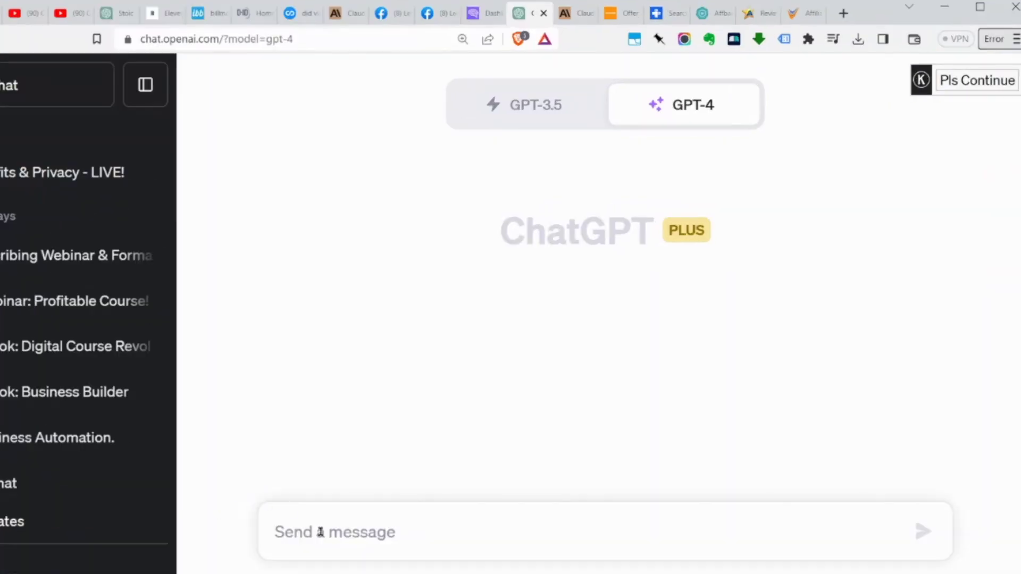
pyautogui.write('Ple')
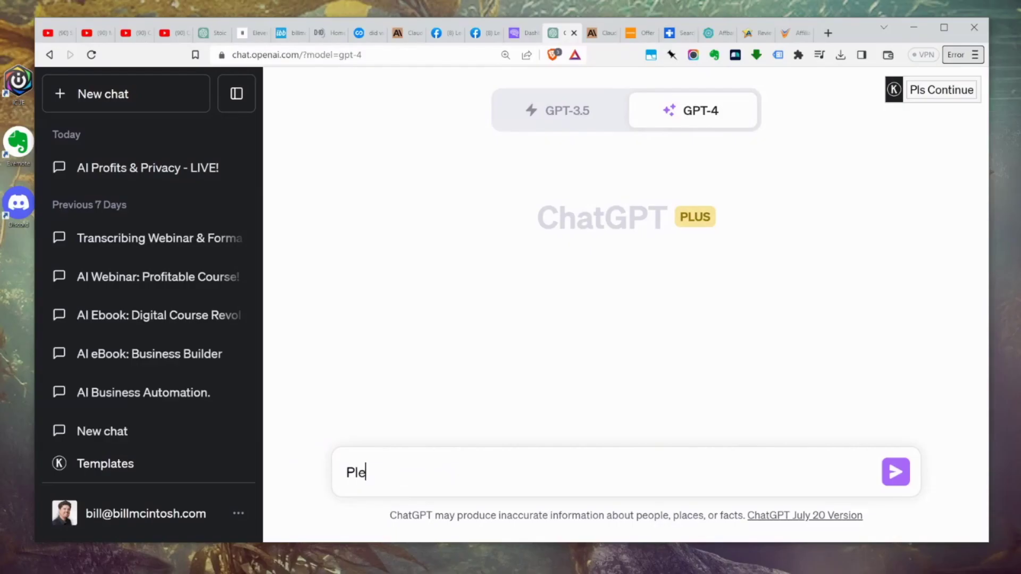
pyautogui.write('ase write me a')
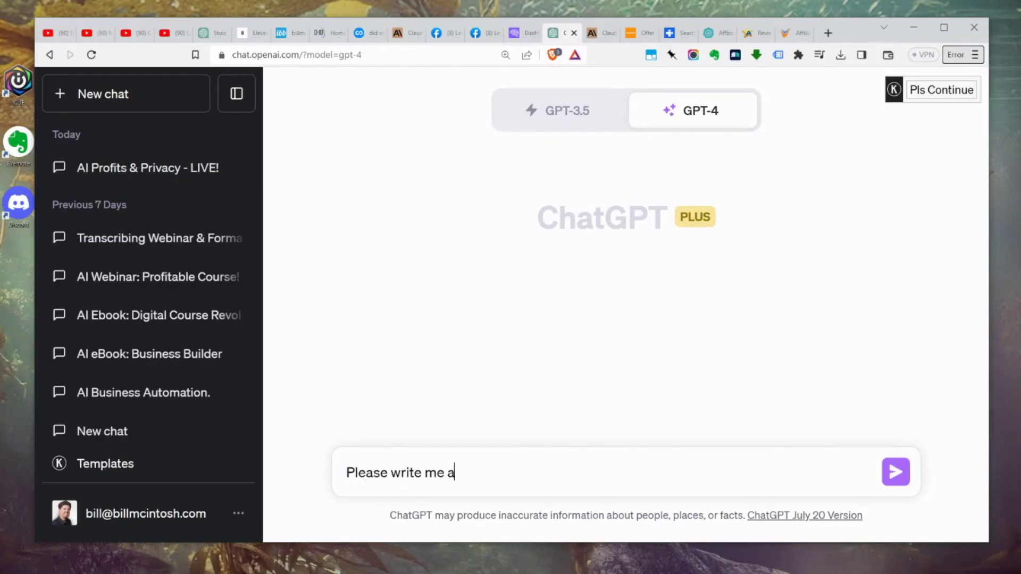
pyautogui.write('n ou')
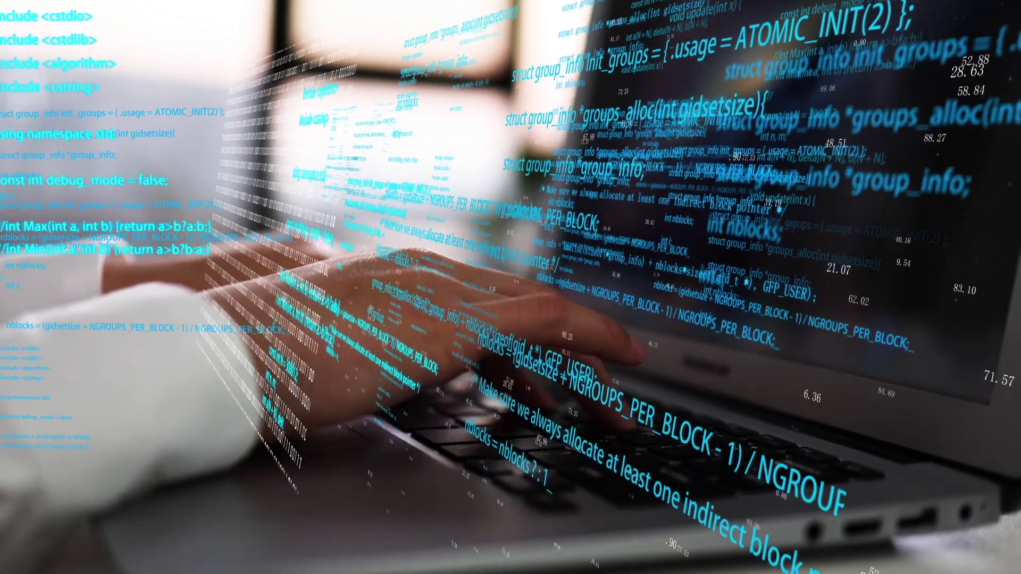
pyautogui.write('tline for a bl')
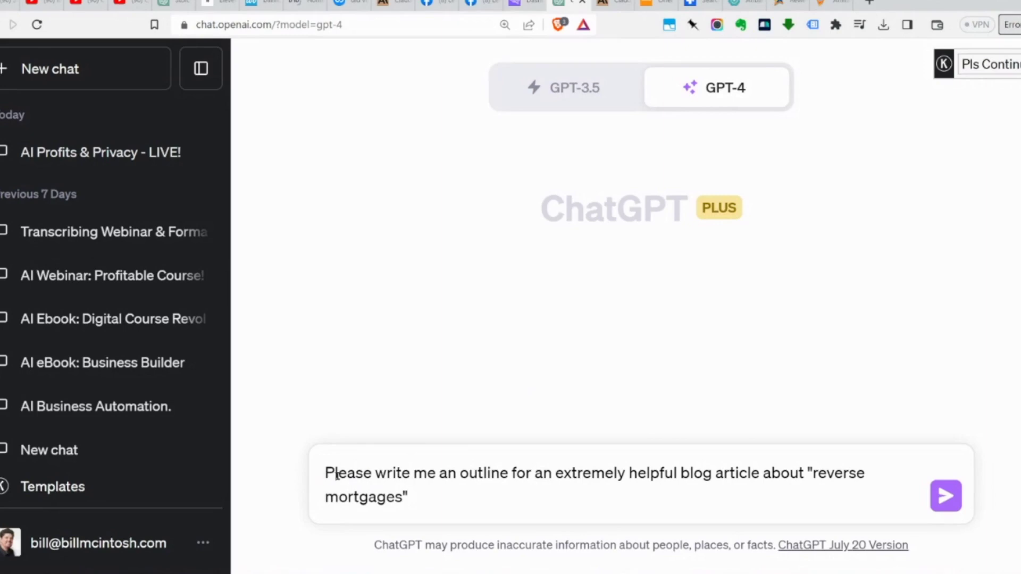
# Add "You are an expert seo writer and content creator in the mortgage niche market." before the outline request and send the prompt.
pyautogui.click(323, 473)
pyautogui.write('You are a')
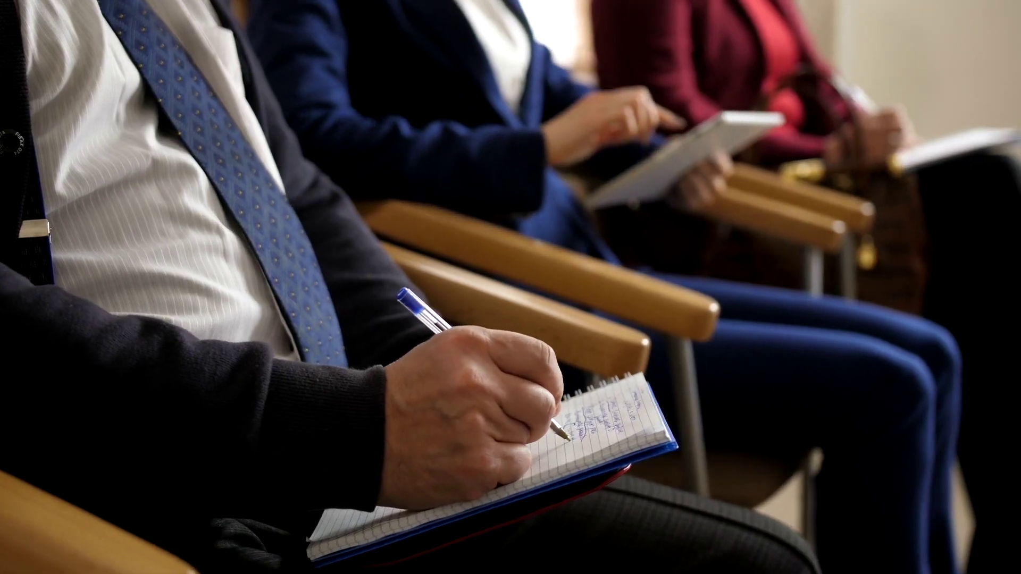
pyautogui.write('in th')
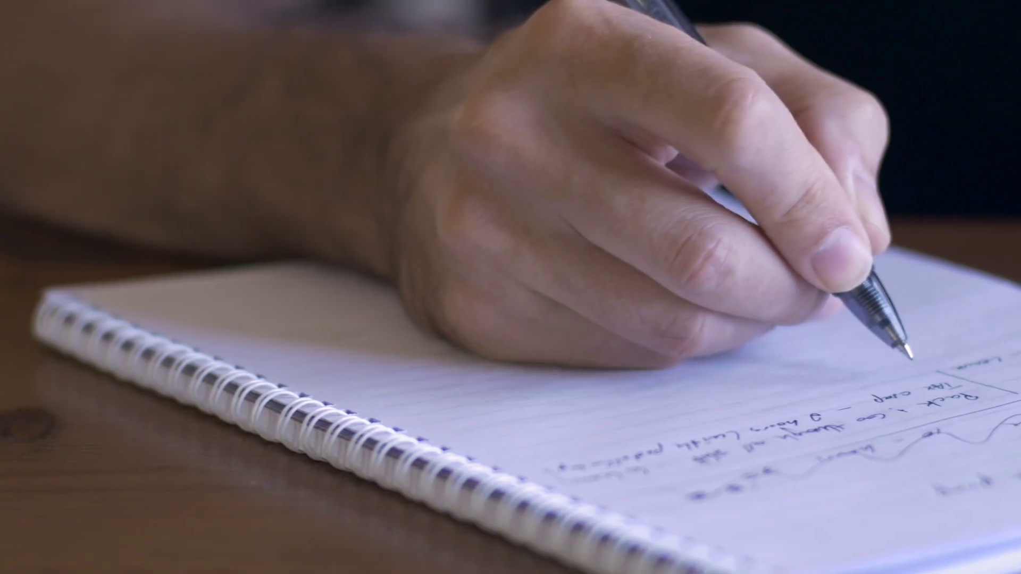
pyautogui.write('e mortgage niche mark')
pyautogui.write('et')
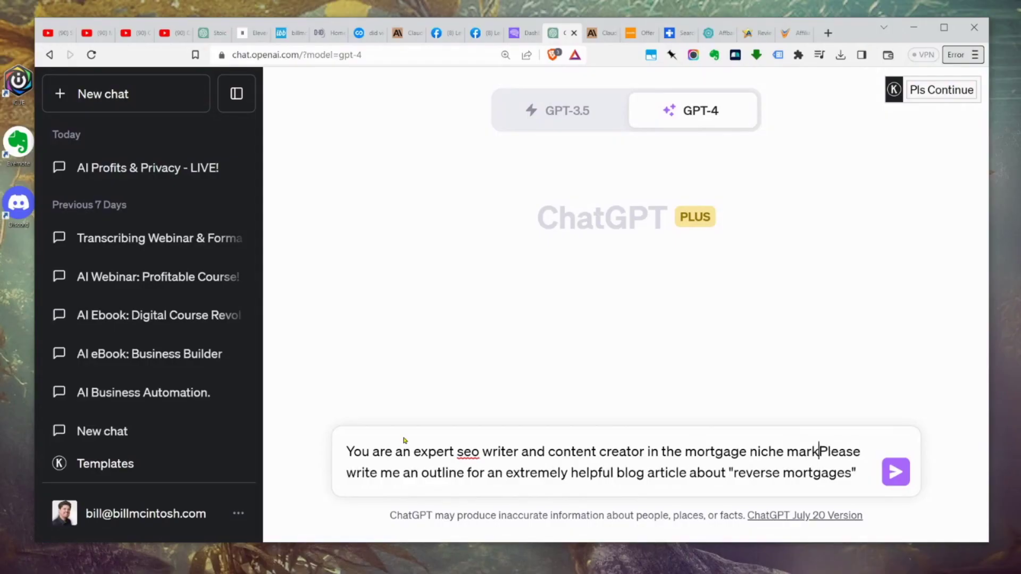
pyautogui.write('.')
pyautogui.press('Return')
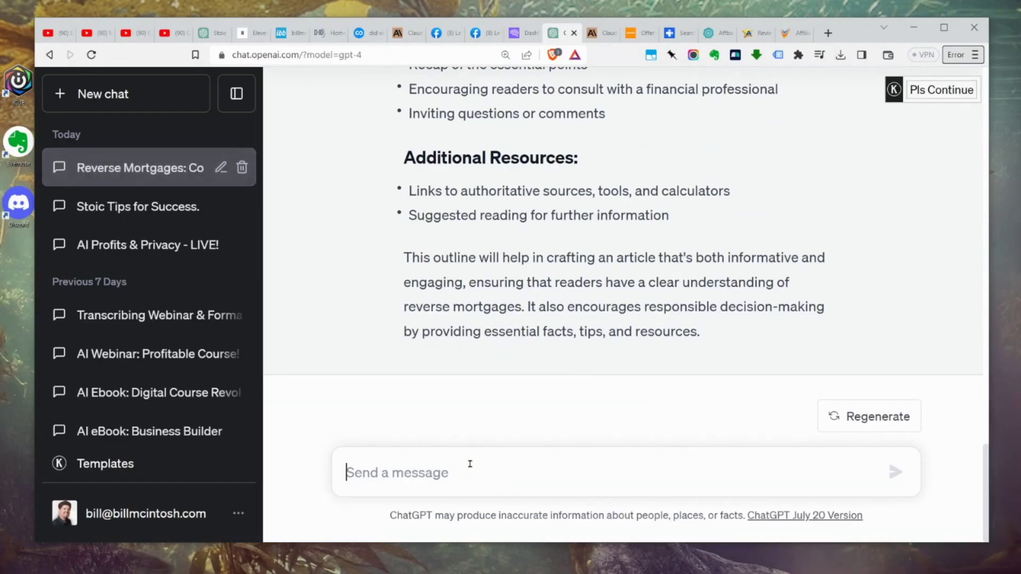
# Enter "please use this outline to create an article as long as possible in length. be comprehensive and don't leave anything out from your outline.".
pyautogui.write('p')
pyautogui.write('lease u')
pyautogui.write('se t')
pyautogui.write('his')
pyautogui.write('outline')
pyautogui.write(' to create')
pyautogui.write('an article as lo')
pyautogui.write('ng ')
pyautogui.write('as pos')
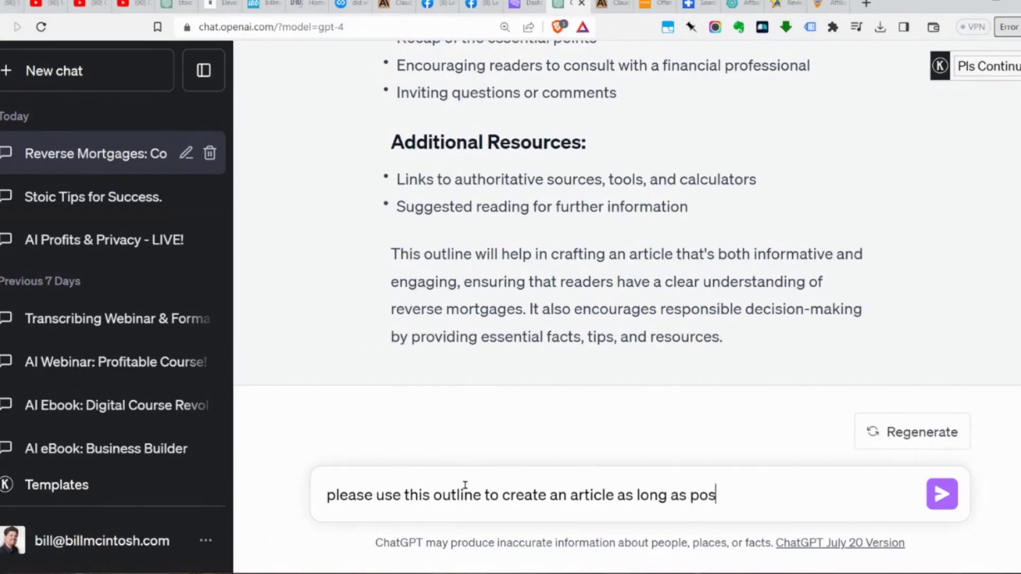
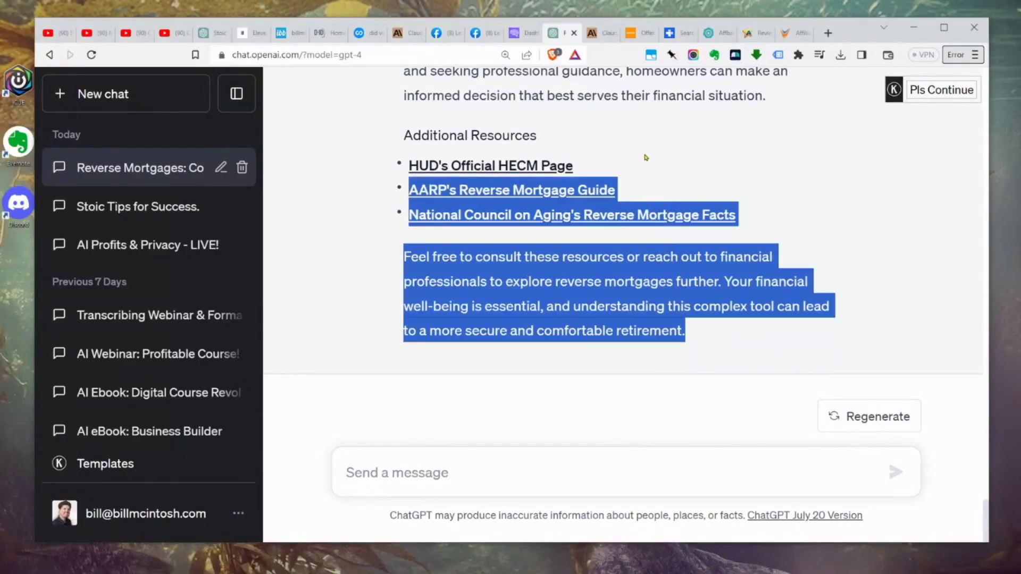
# Copy the complete generated reverse mortgage article, from its main heading to the closing paragraph.
pyautogui.scroll(10, 626, 213)
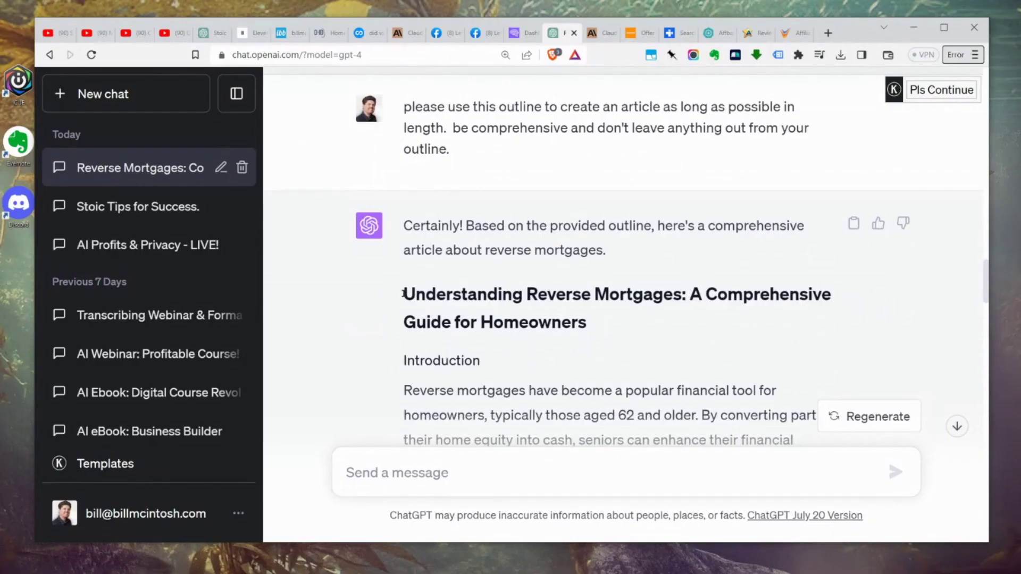
pyautogui.moveTo(403, 294); pyautogui.dragTo(585, 458)
pyautogui.rightClick(439, 297)
pyautogui.click(483, 311)
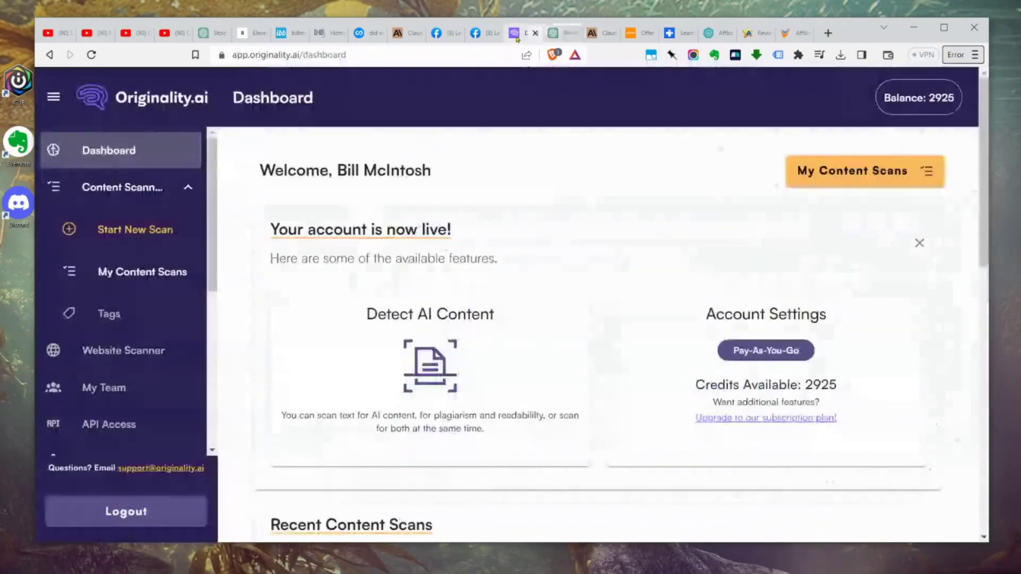
# Start a new content scan in Originality.ai and paste the copied article as the content to scan.
pyautogui.click(425, 356)
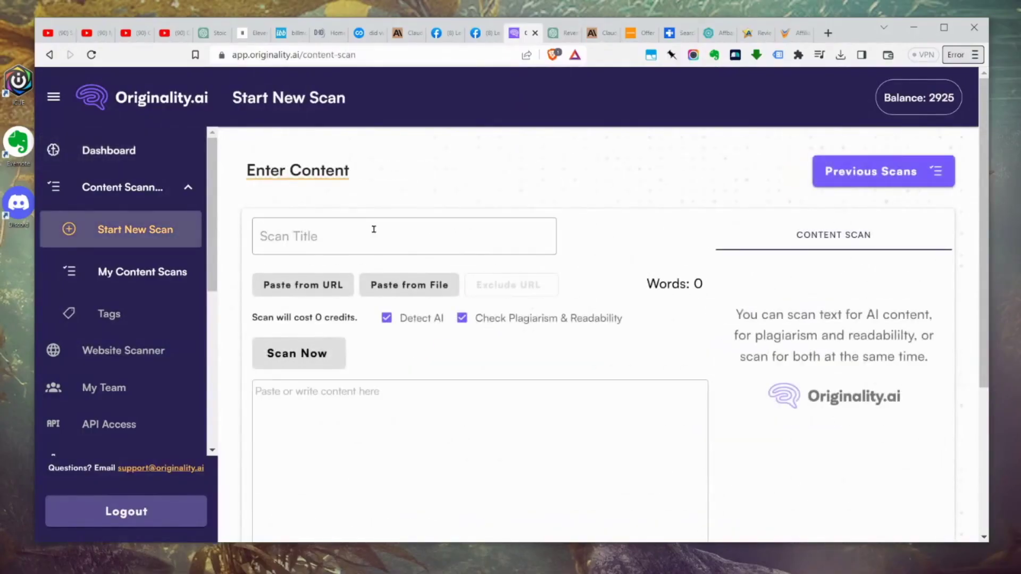
pyautogui.scroll(-2, 409, 389)
pyautogui.click(384, 345)
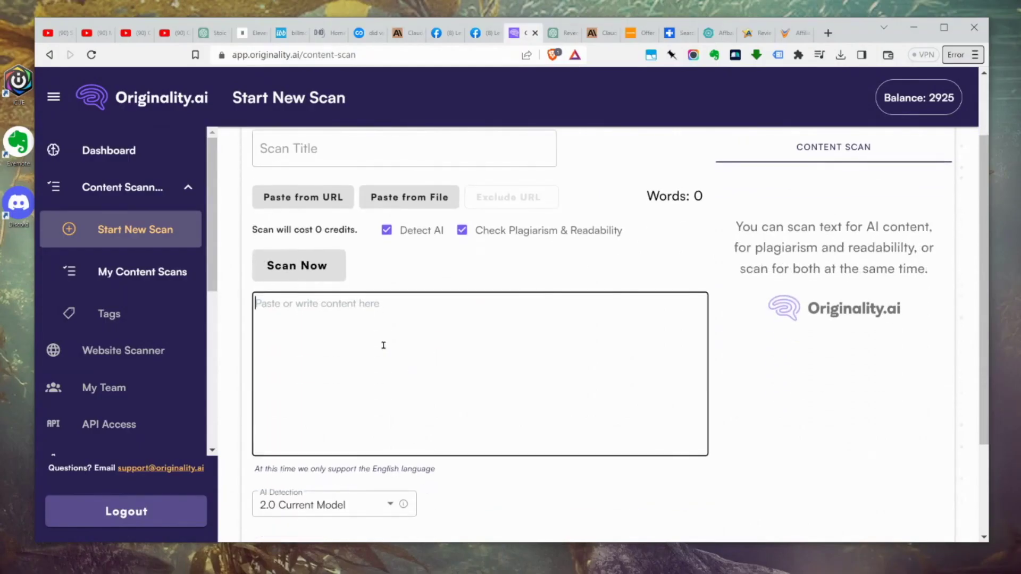
pyautogui.hotkey('ctrl', 'v')
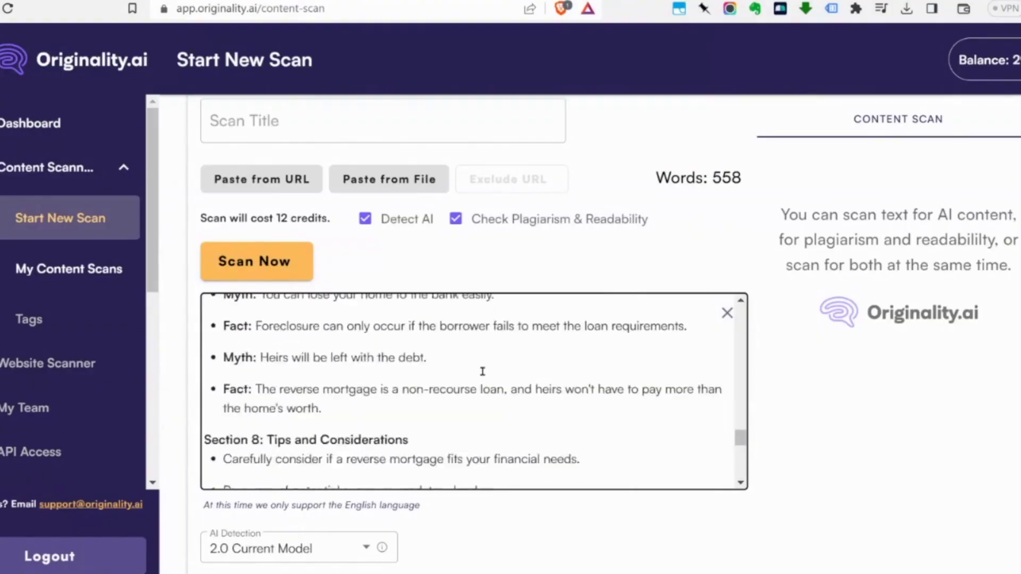
pyautogui.scroll(10, 479, 372)
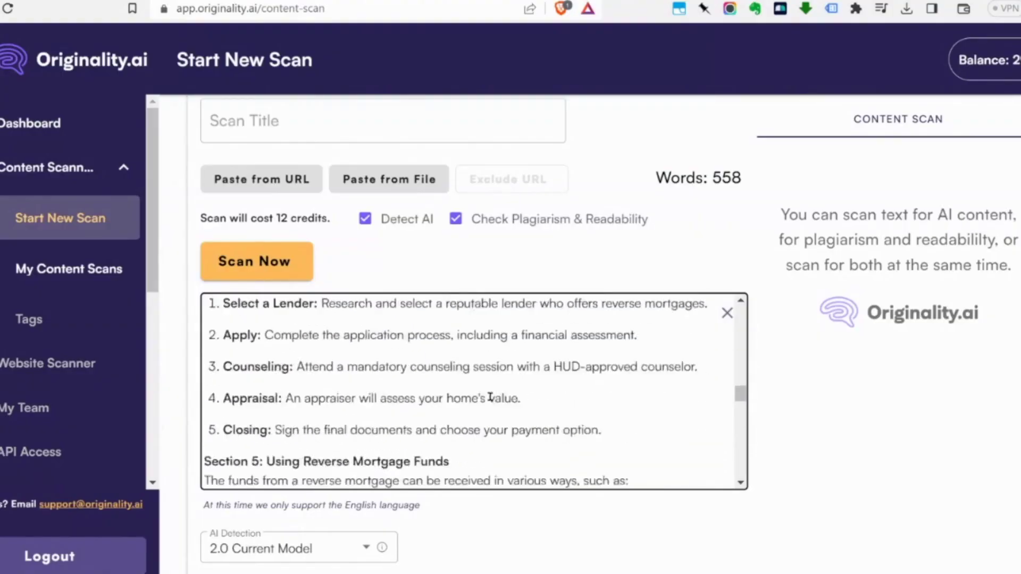
# Title the scan "Reverse Mortgage Test 1" and run it with AI detection and plagiarism and readability checks.
pyautogui.click(329, 151)
pyautogui.write('Reverse Mortgage Test 1')
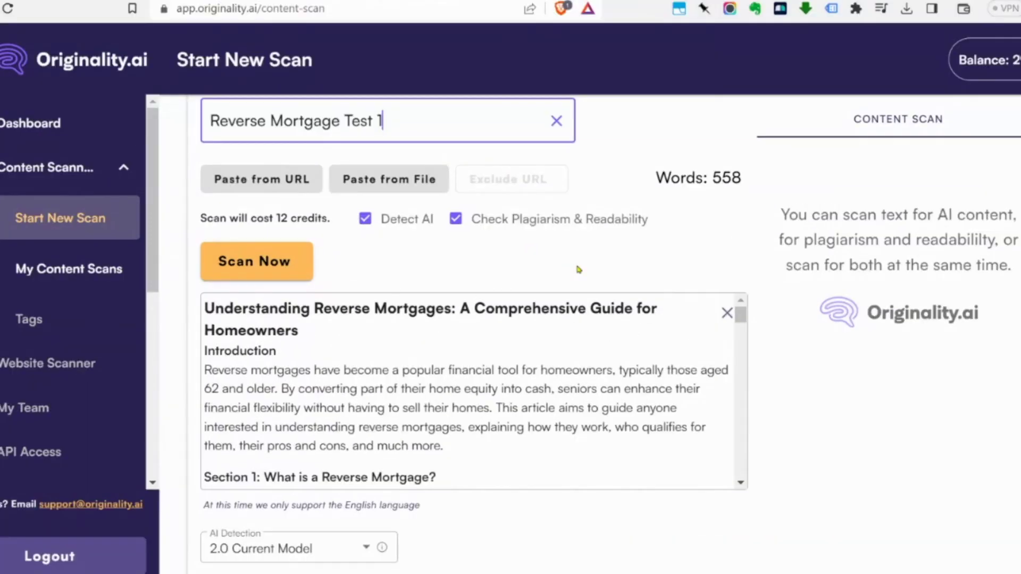
pyautogui.click(319, 281)
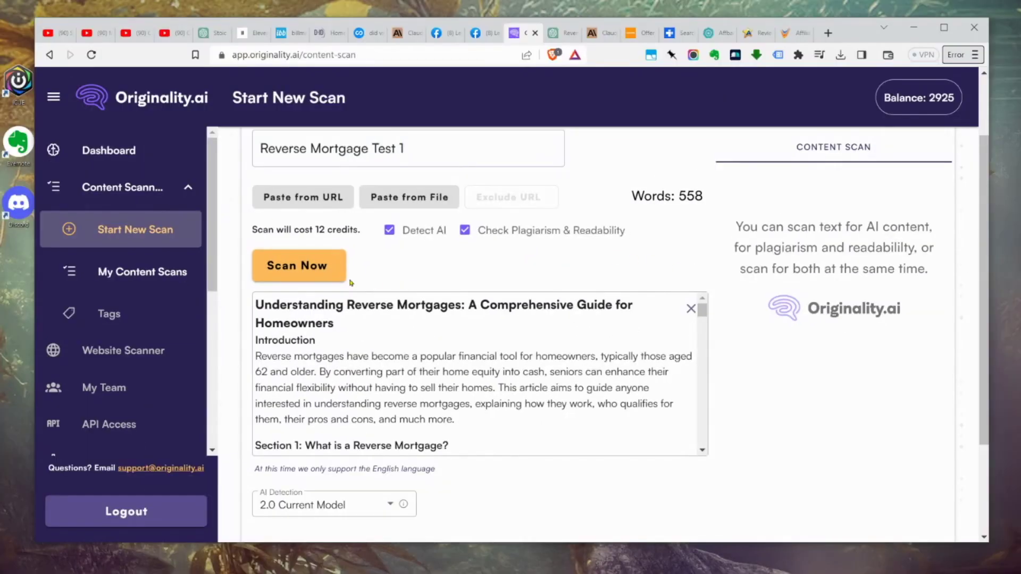
pyautogui.click(285, 264)
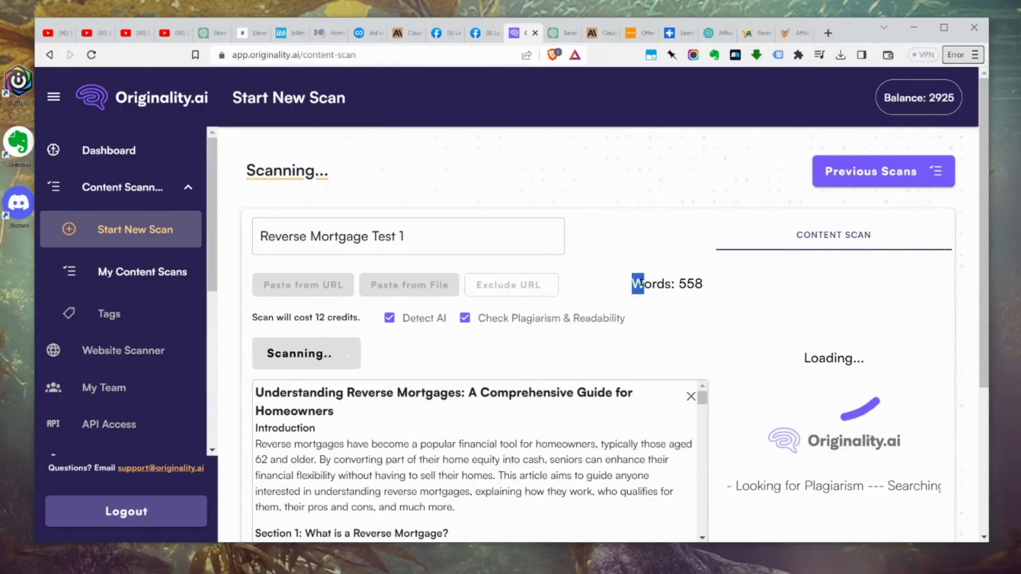
# Review the scan's word count, AI detection results and highlighting color key, and look through the text kept in Notepad.
pyautogui.moveTo(633, 282); pyautogui.dragTo(707, 294)
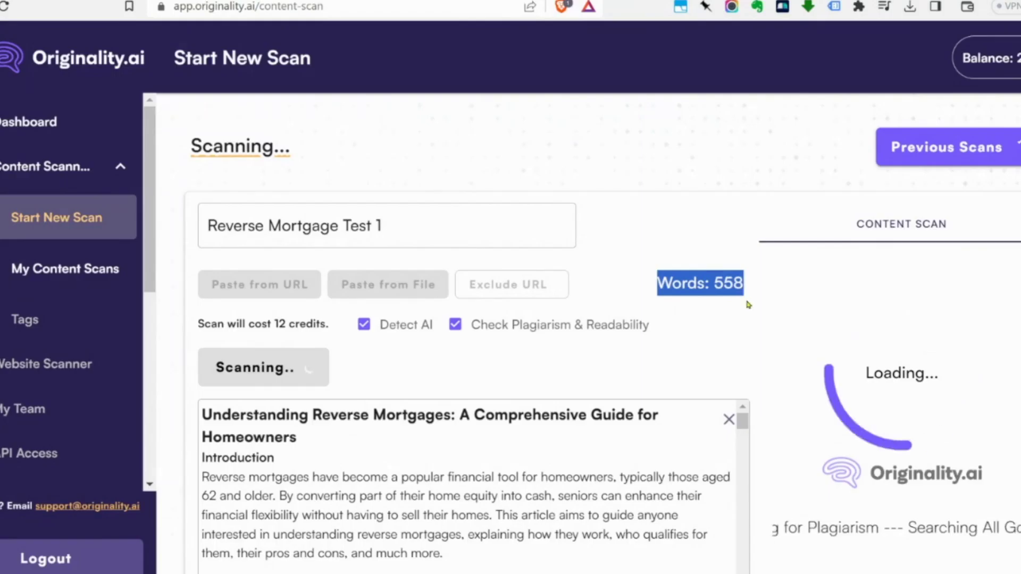
pyautogui.click(738, 283)
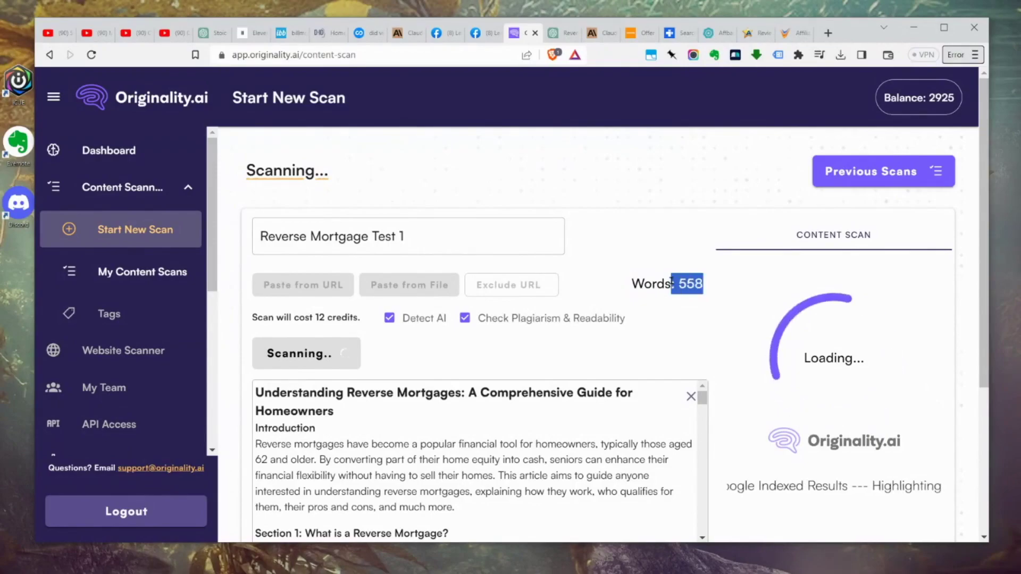
pyautogui.moveTo(652, 282); pyautogui.dragTo(632, 283)
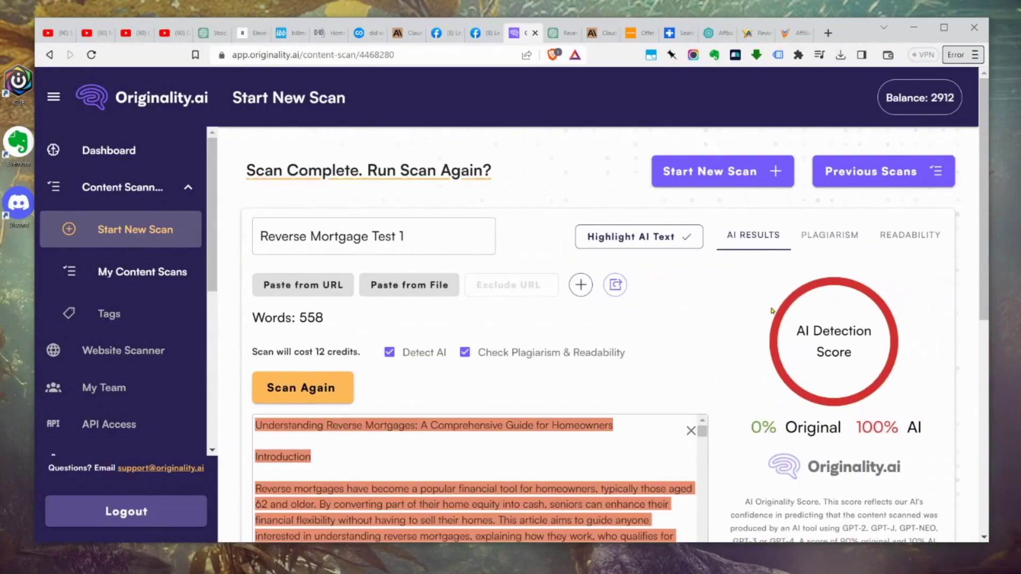
pyautogui.scroll(-5, 772, 310)
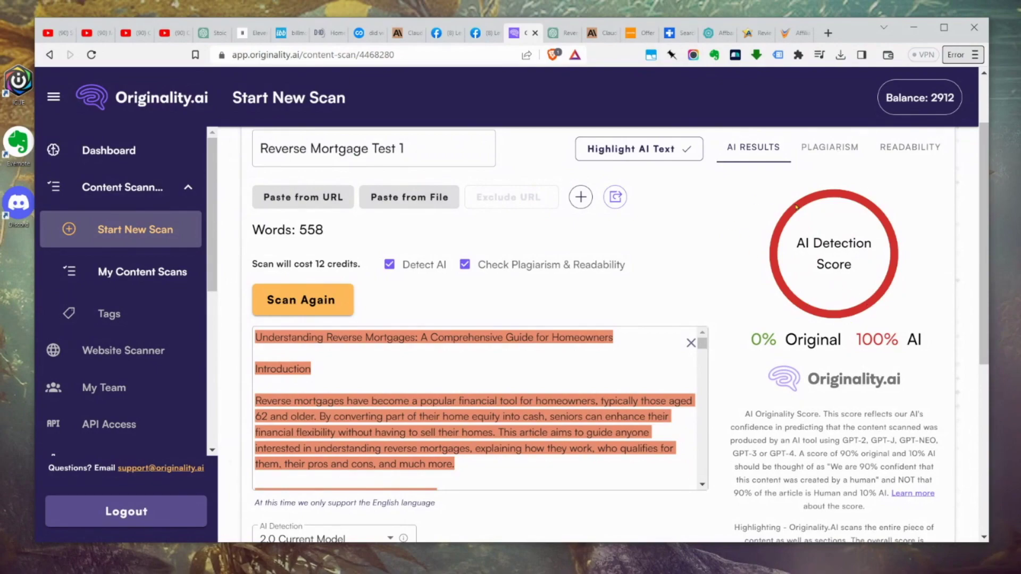
pyautogui.scroll(-5, 604, 420)
pyautogui.scroll(5, 604, 420)
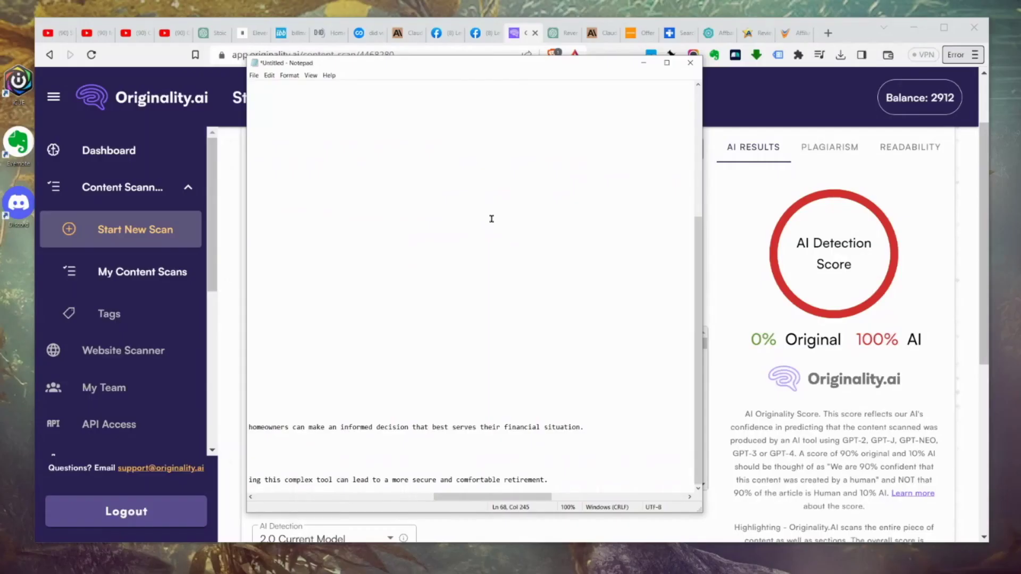
pyautogui.scroll(5, 545, 306)
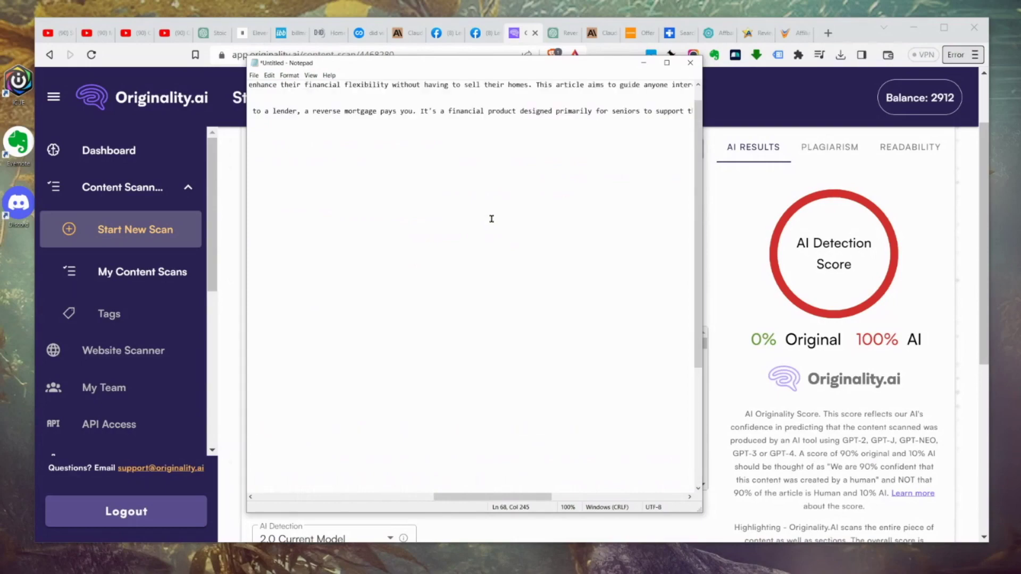
pyautogui.hotkey('ctrl', 'Home')
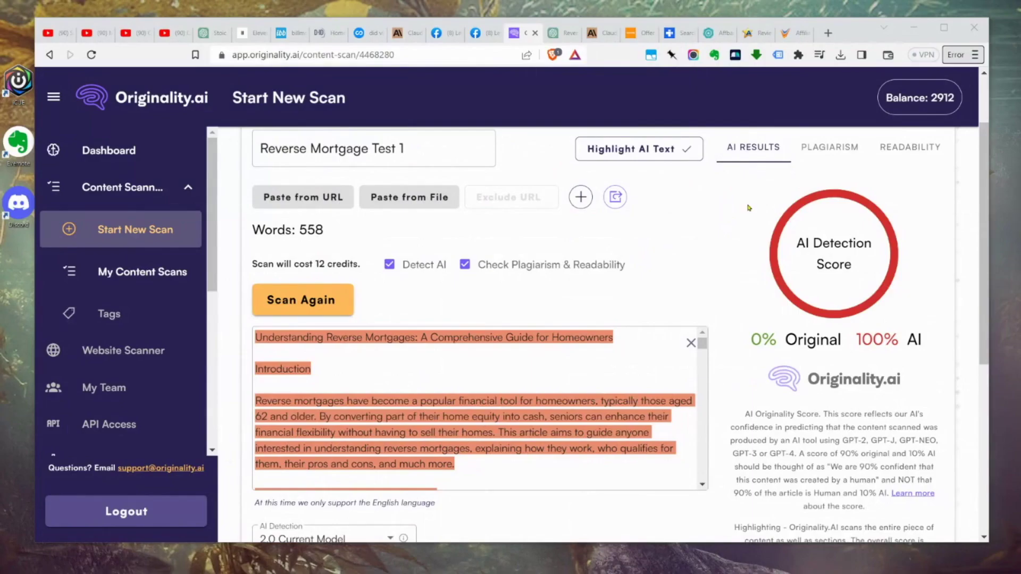
pyautogui.scroll(-4, 743, 224)
pyautogui.scroll(-2, 743, 224)
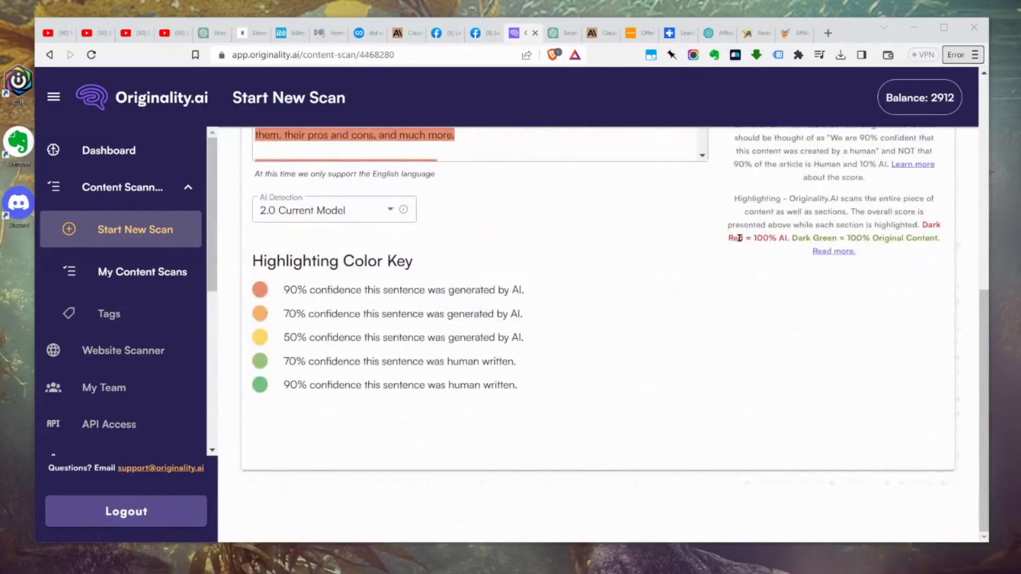
# Switch to Claude and paste the copied article into a new message as a text attachment.
pyautogui.click(450, 24)
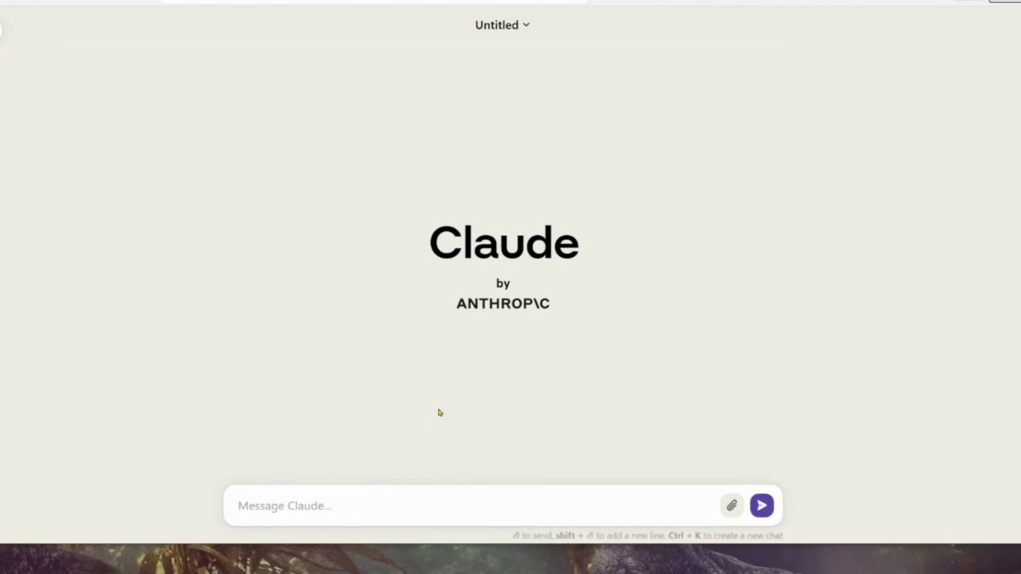
pyautogui.hotkey('ctrl', 'v')
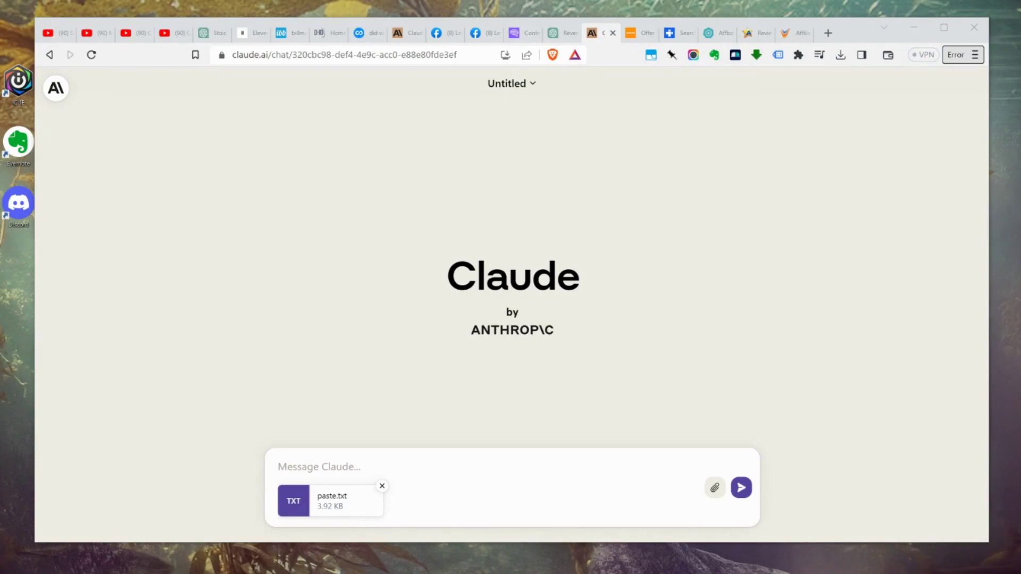
# Switch to Notepad and read through the rewriting prompt, from its opening instruction to the full bulleted list of writing concepts.
pyautogui.hotkey('alt', 'Tab')
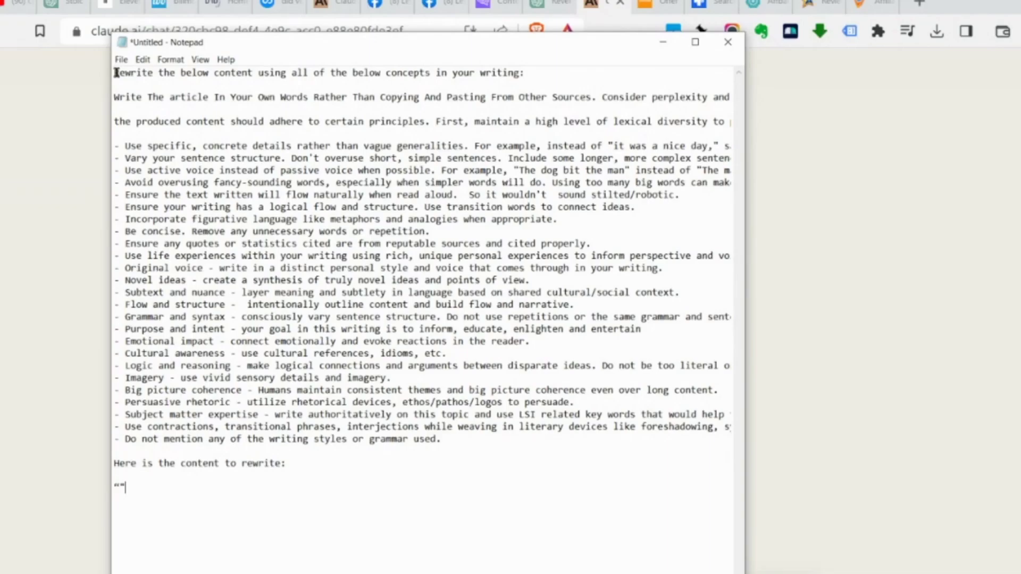
pyautogui.moveTo(119, 73); pyautogui.dragTo(249, 82)
pyautogui.moveTo(311, 85); pyautogui.dragTo(470, 72)
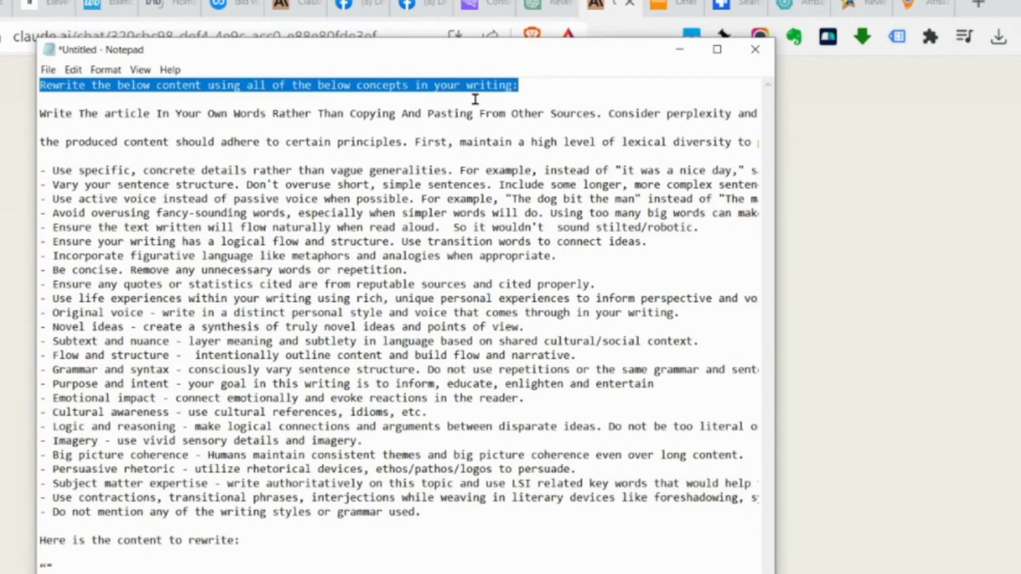
pyautogui.click(475, 99)
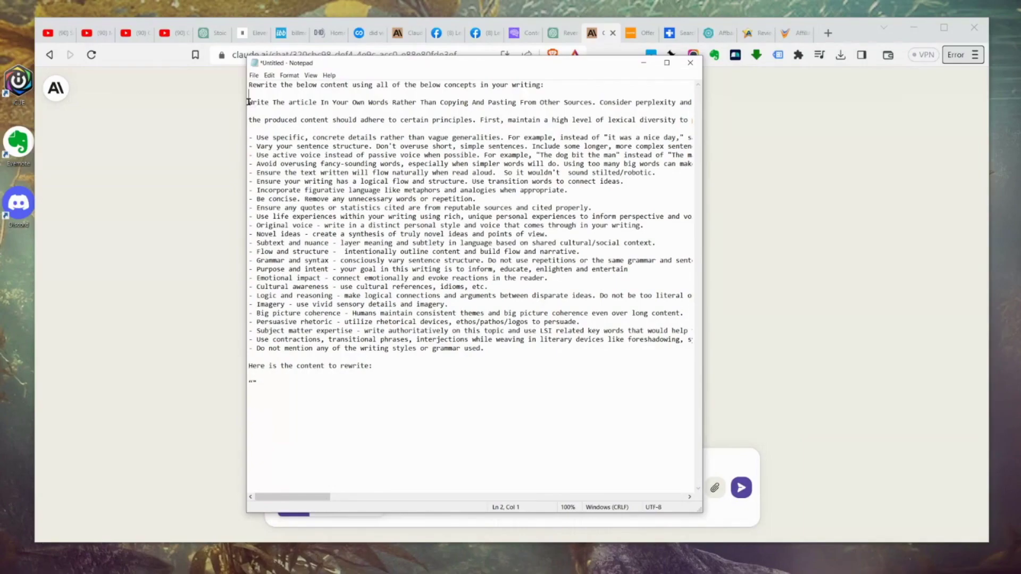
pyautogui.moveTo(40, 113); pyautogui.dragTo(745, 125)
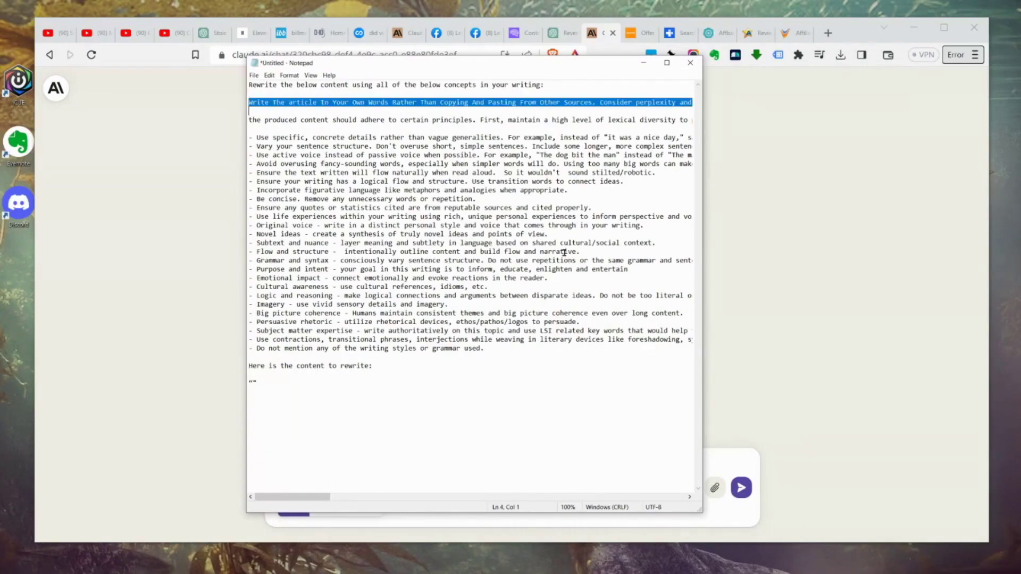
pyautogui.moveTo(324, 509); pyautogui.dragTo(537, 509)
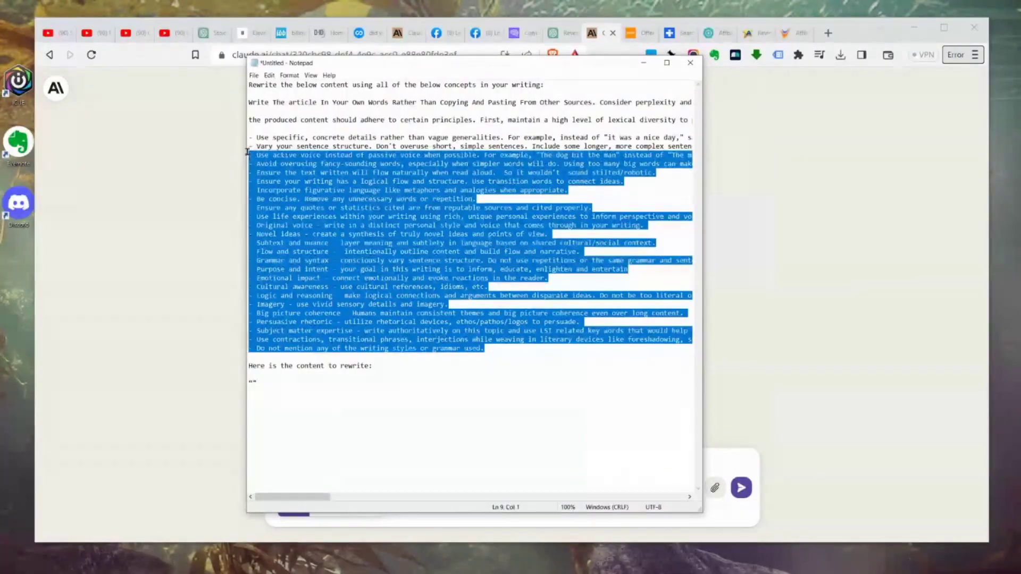
pyautogui.click(386, 286)
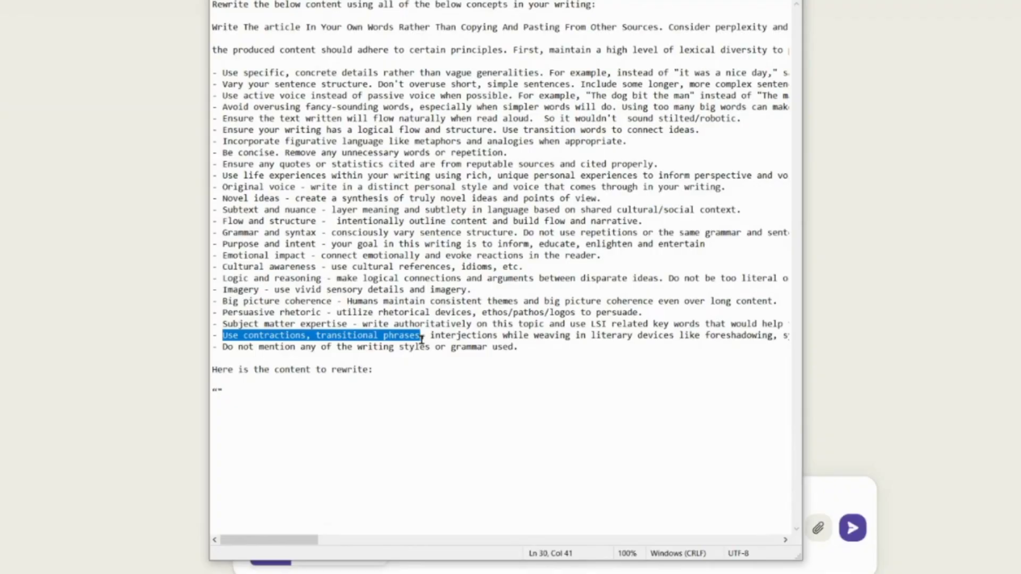
pyautogui.click(719, 336)
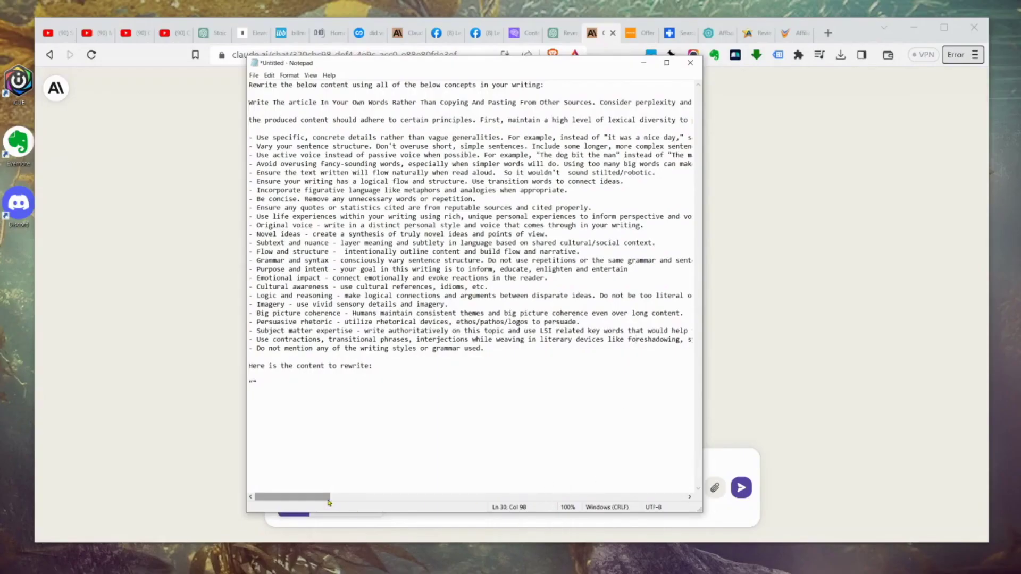
pyautogui.moveTo(328, 502); pyautogui.dragTo(352, 502)
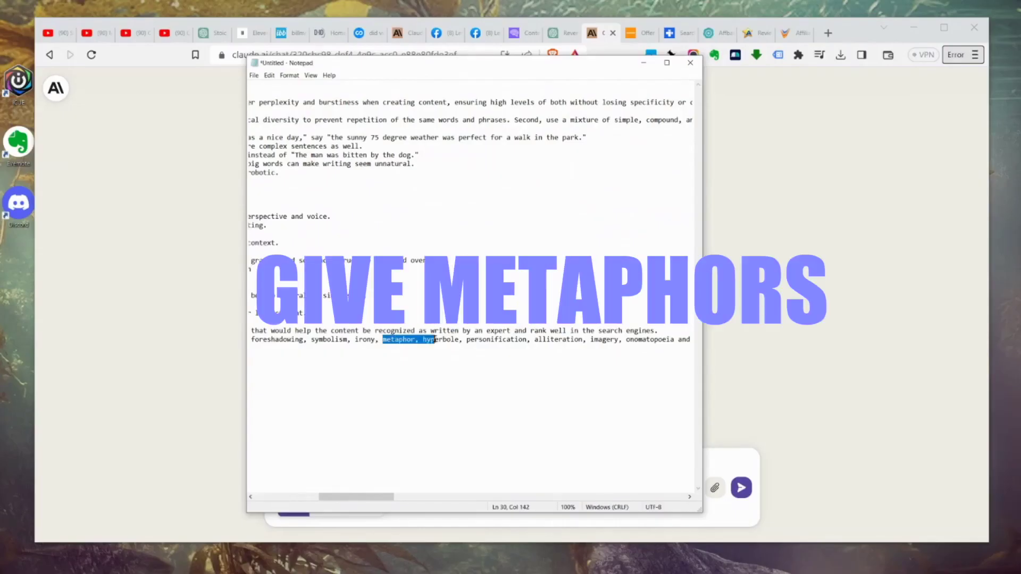
pyautogui.moveTo(446, 337); pyautogui.dragTo(486, 338)
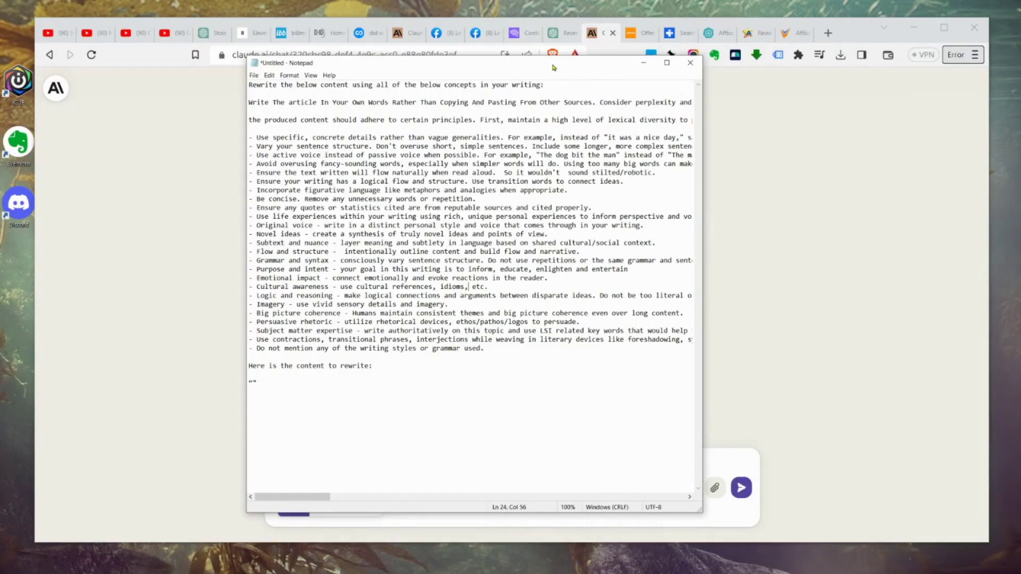
pyautogui.moveTo(553, 68); pyautogui.dragTo(609, 62)
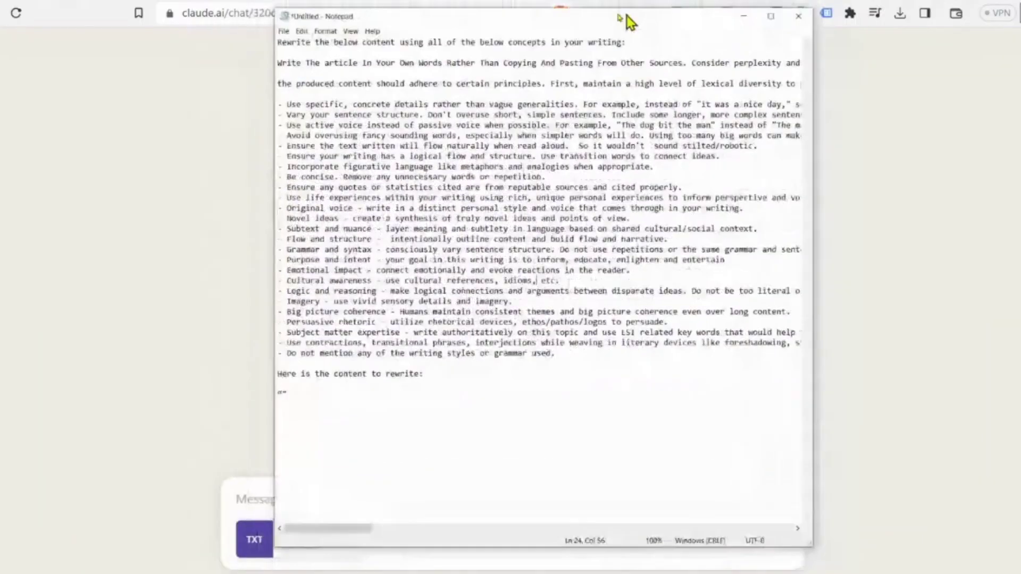
pyautogui.moveTo(627, 15); pyautogui.dragTo(529, 46)
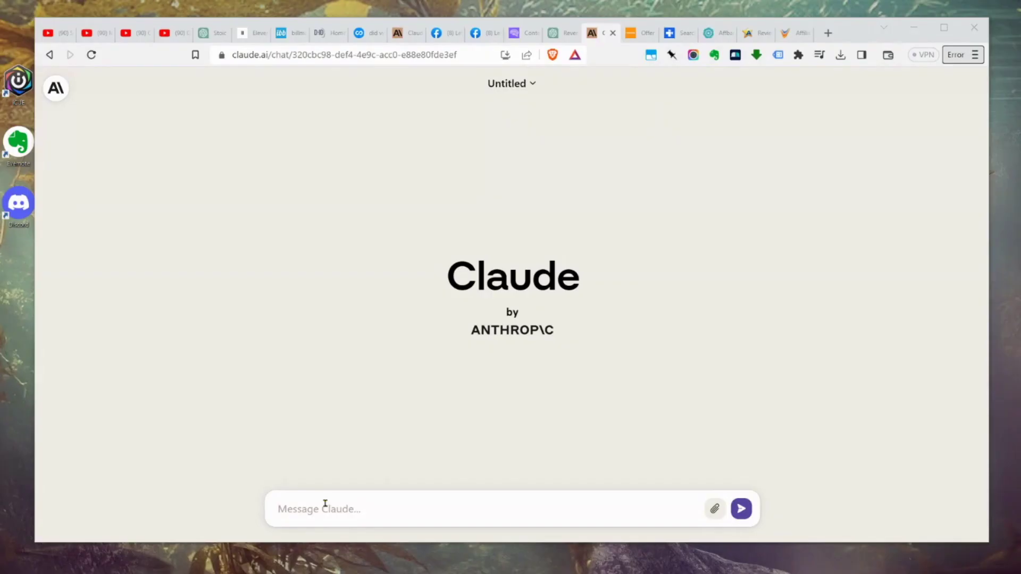
# Paste the rewriting prompt together with the article into Claude as a text attachment, send it, and look through the rewritten article.
pyautogui.hotkey('ctrl', 'v')
pyautogui.click(741, 488)
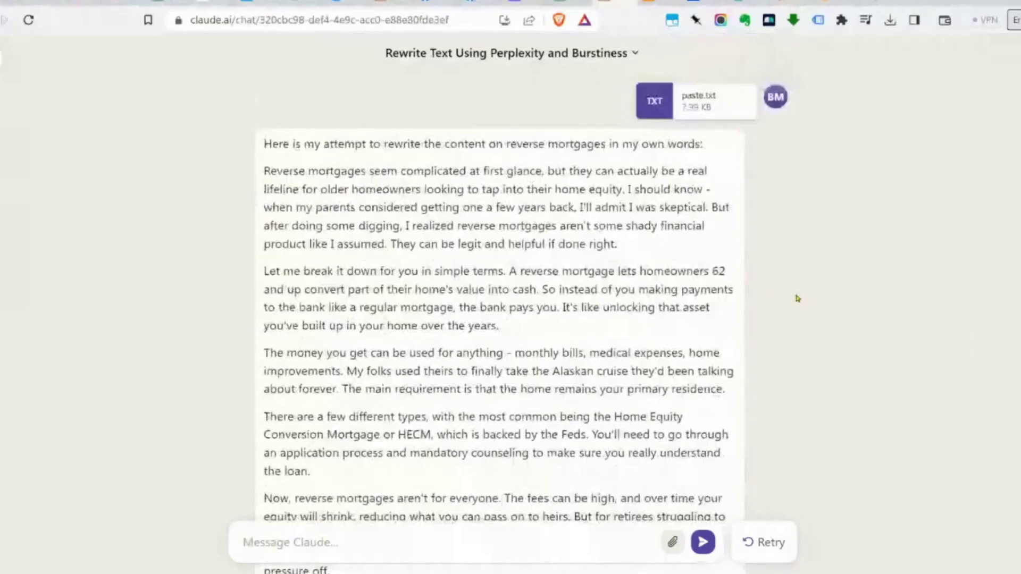
pyautogui.scroll(-3, 514, 455)
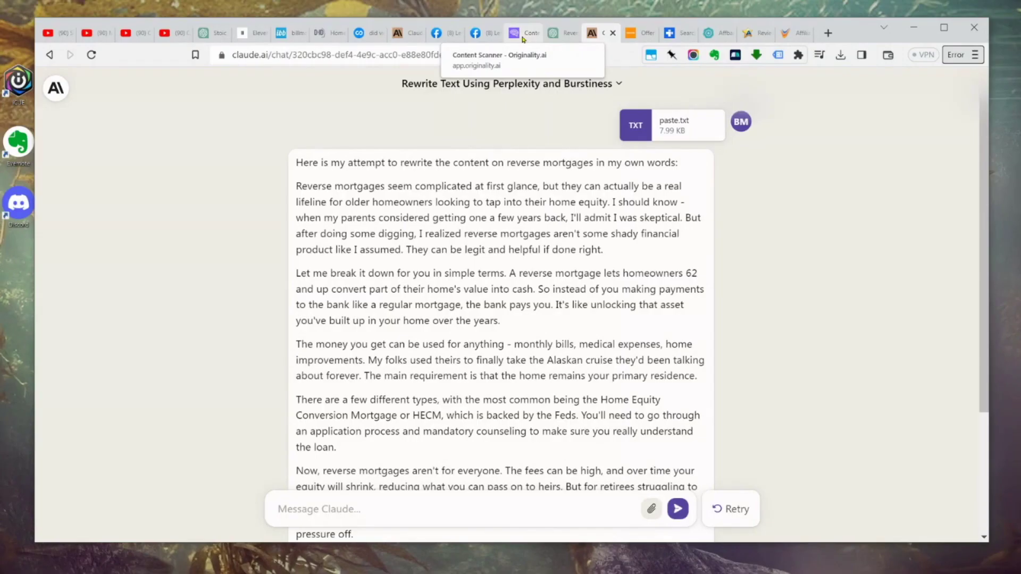
# Switch to Originality.ai, retitle the scan "Reverse Mortgage Test 2" and replace the scanned content with Claude's rewritten article.
pyautogui.click(523, 33)
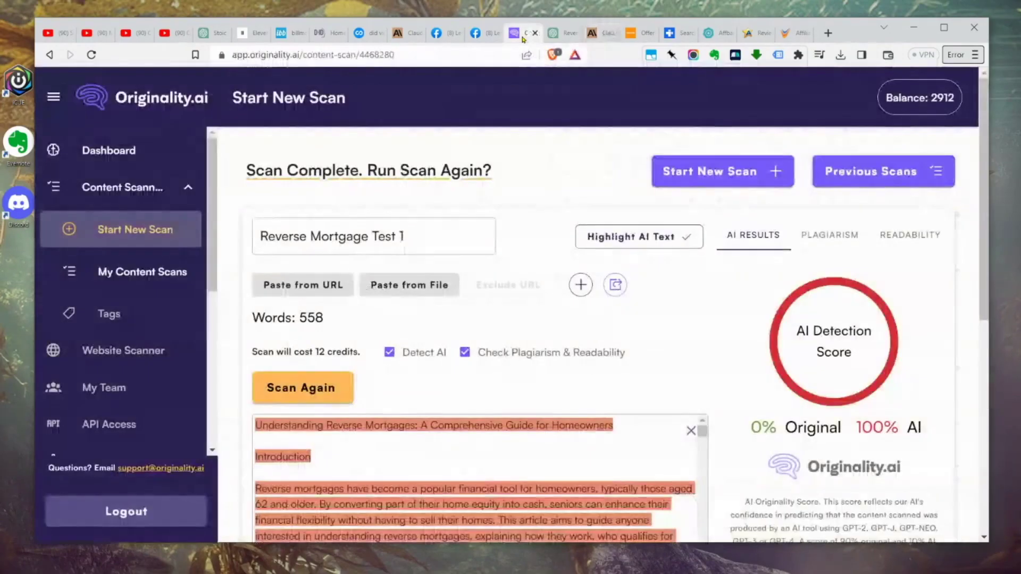
pyautogui.doubleClick(401, 236)
pyautogui.write('2')
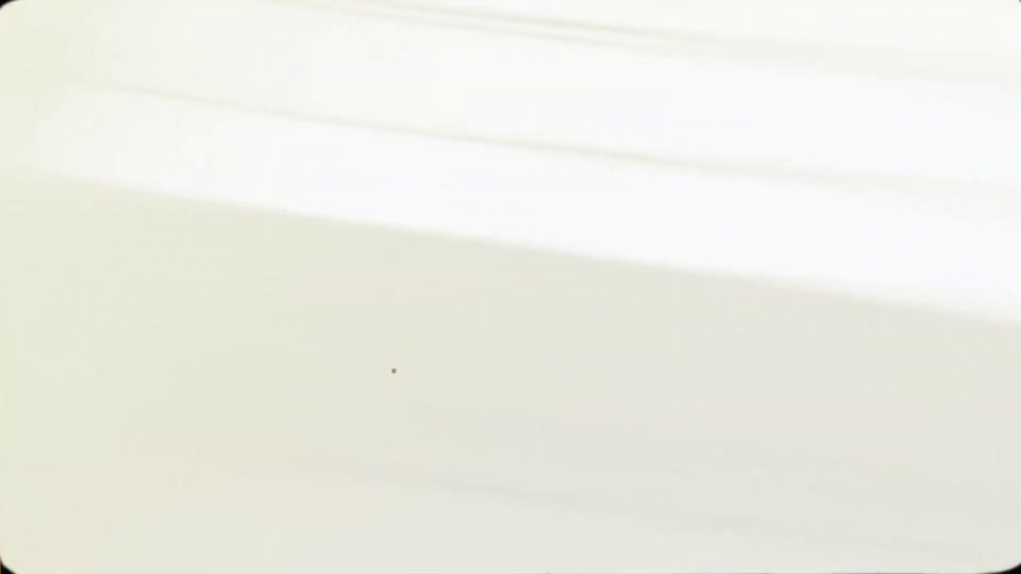
pyautogui.click(705, 443)
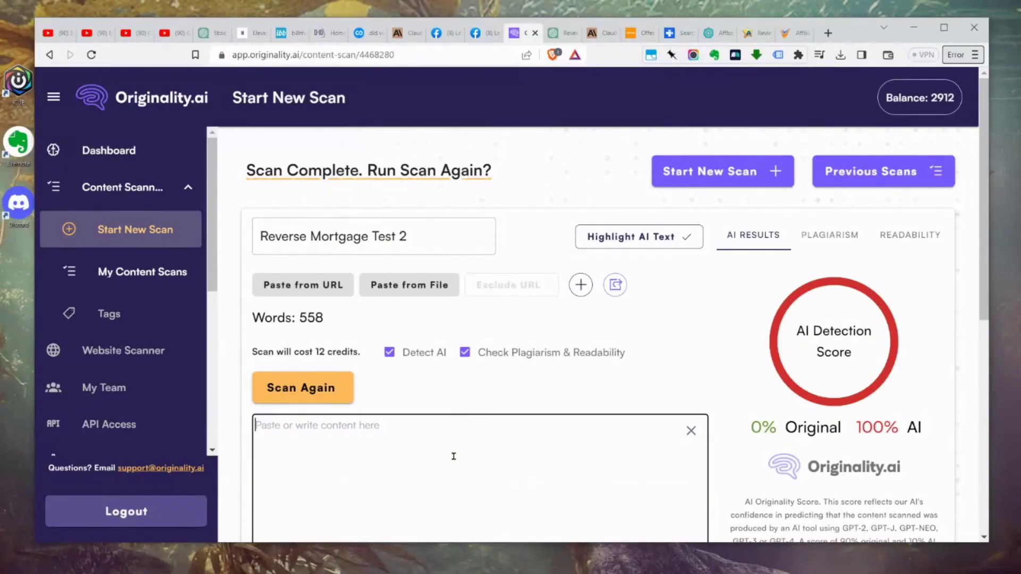
pyautogui.hotkey('ctrl', 'v')
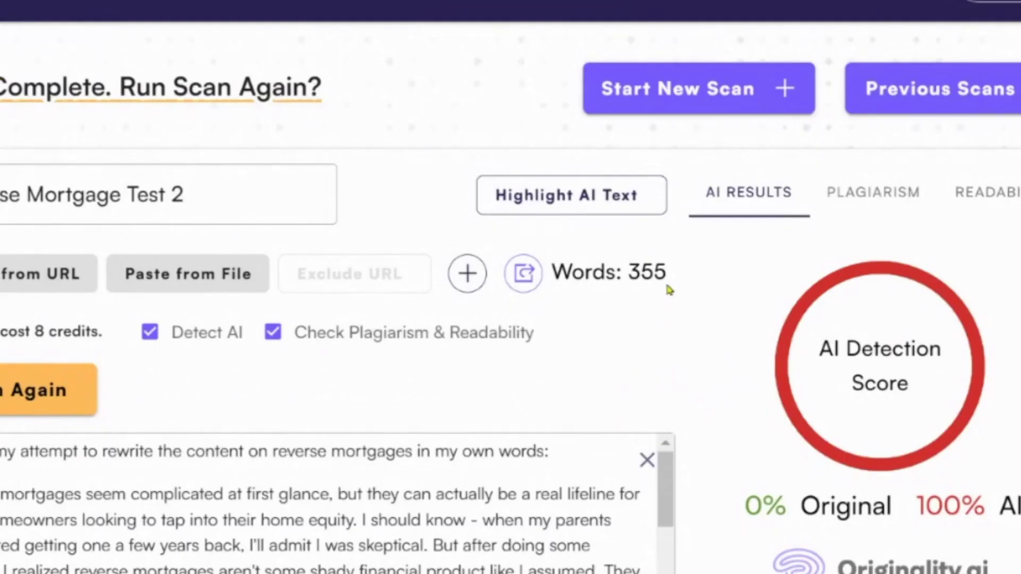
# Check the rewrite's word count, run the scan again with AI detection and plagiarism and readability checks, and review the AI results.
pyautogui.moveTo(703, 281); pyautogui.dragTo(648, 280)
pyautogui.moveTo(577, 272); pyautogui.dragTo(555, 272)
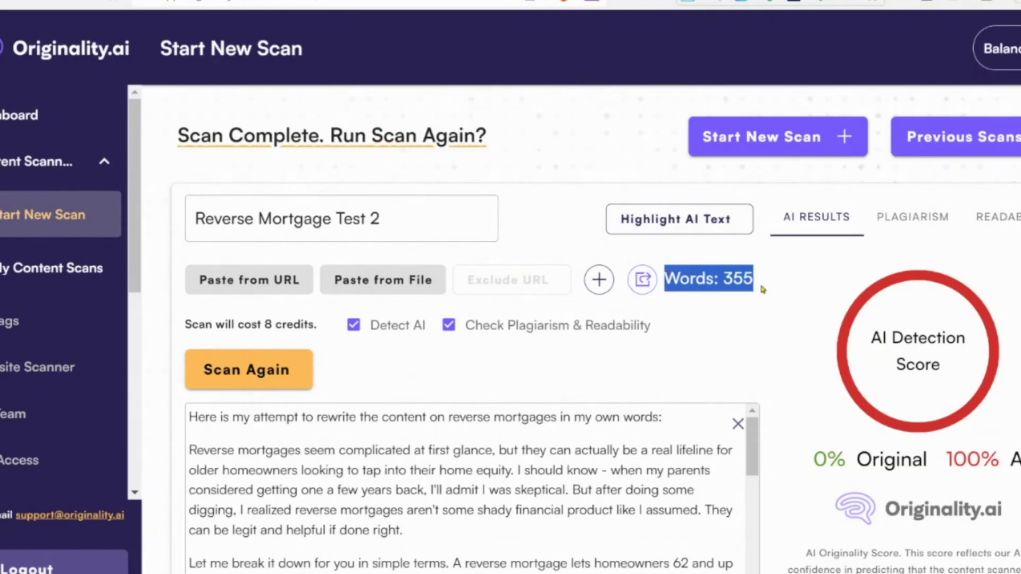
pyautogui.click(737, 277)
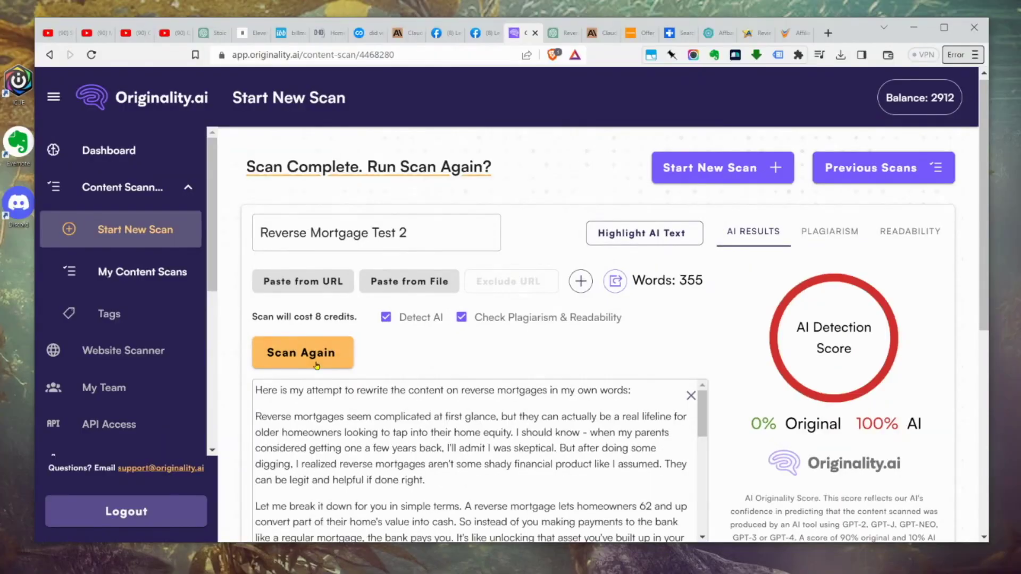
pyautogui.click(252, 375)
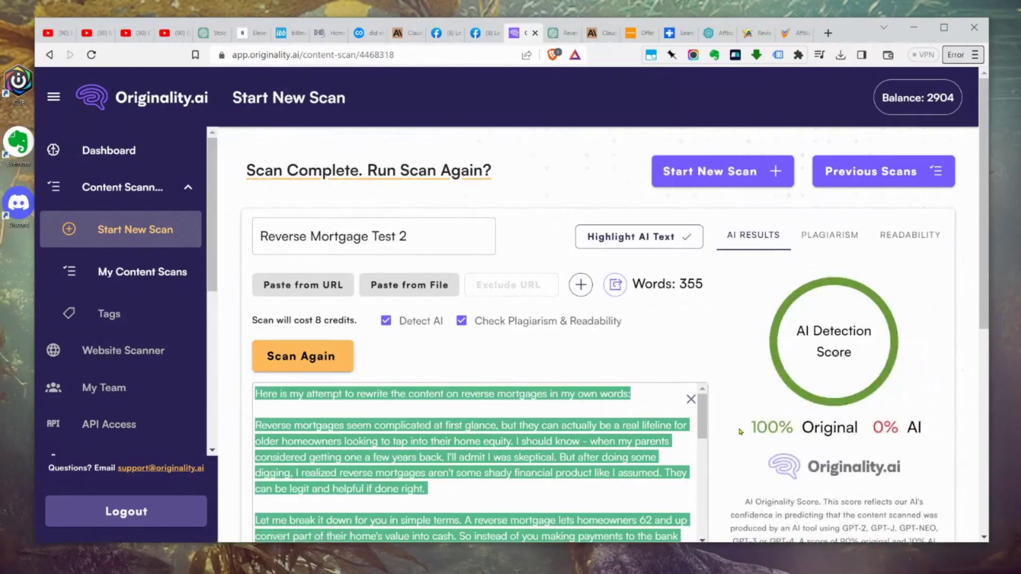
pyautogui.scroll(-2, 740, 424)
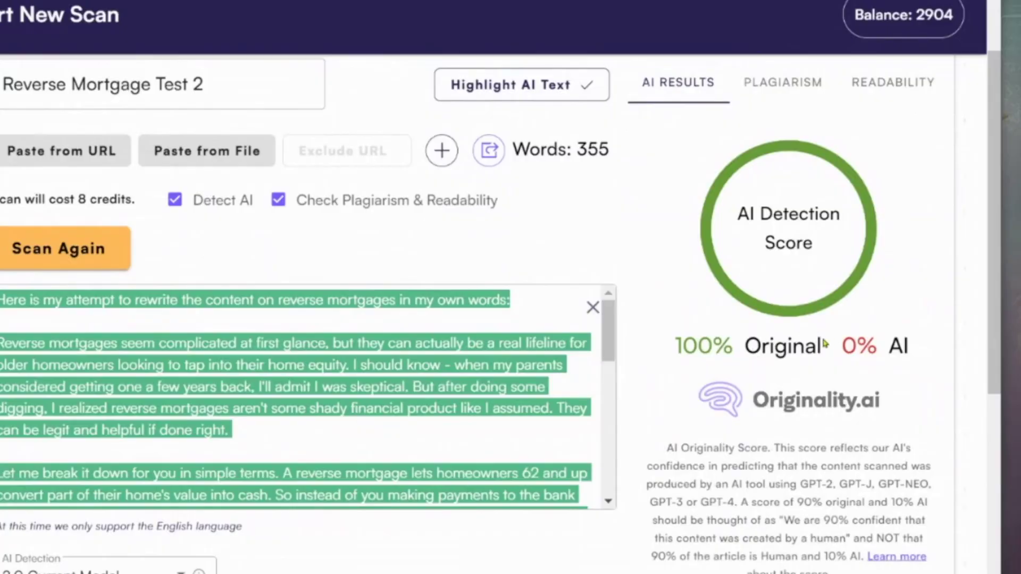